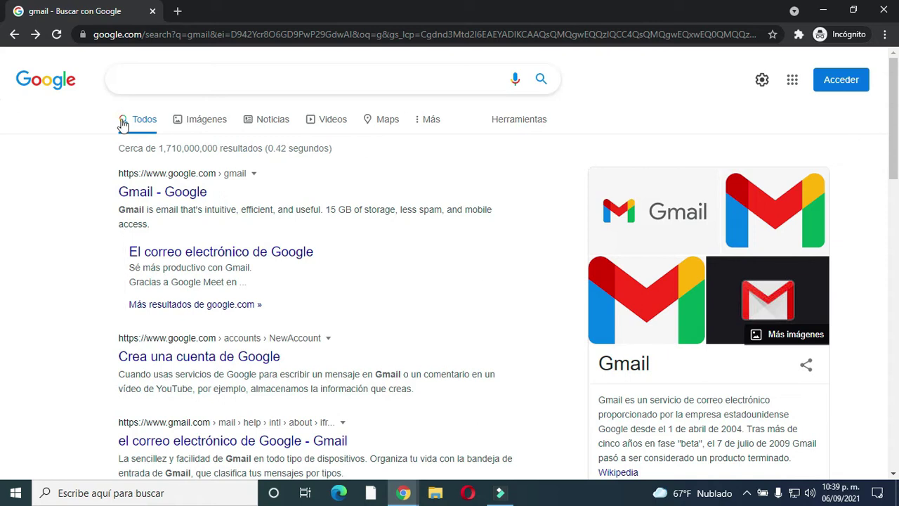
# Step: Search Google for 'gmail' and open the Gmail – Google result
pyautogui.click(170, 86)
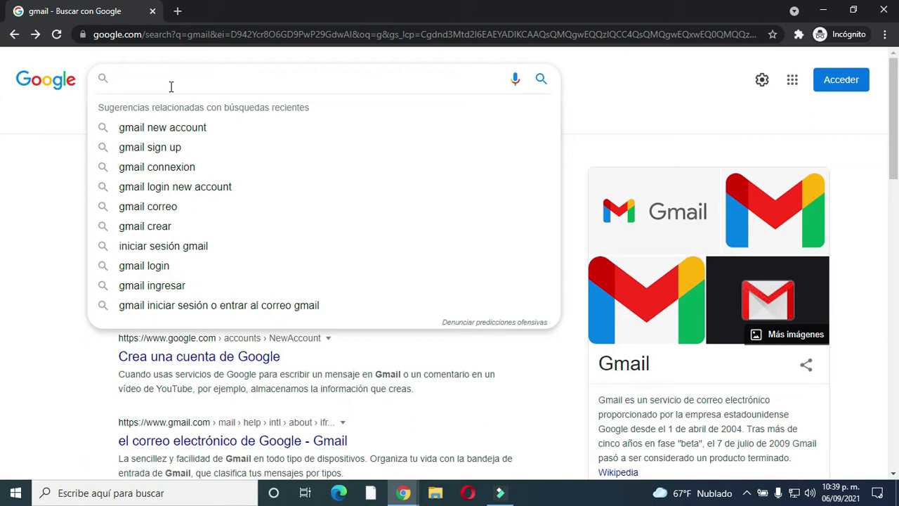
pyautogui.write('gmaiñl')
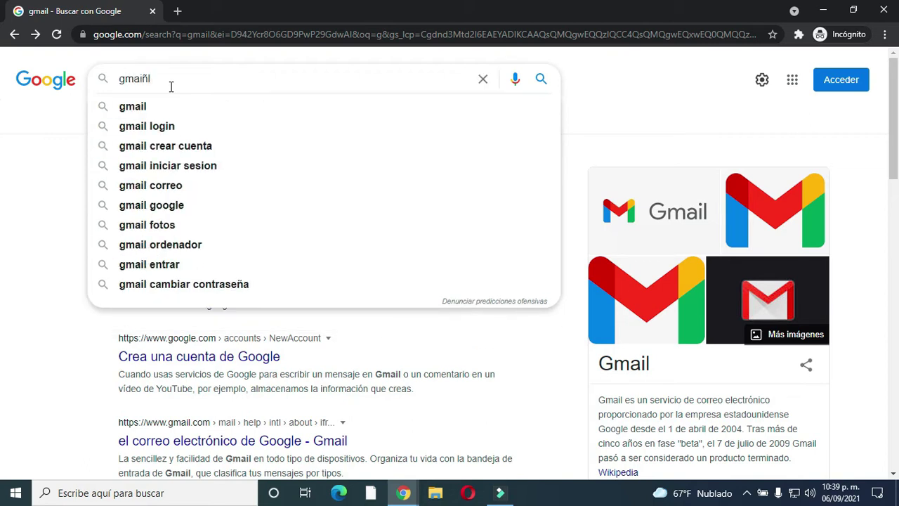
pyautogui.press('BackSpace')
pyautogui.press('BackSpace')
pyautogui.write('l')
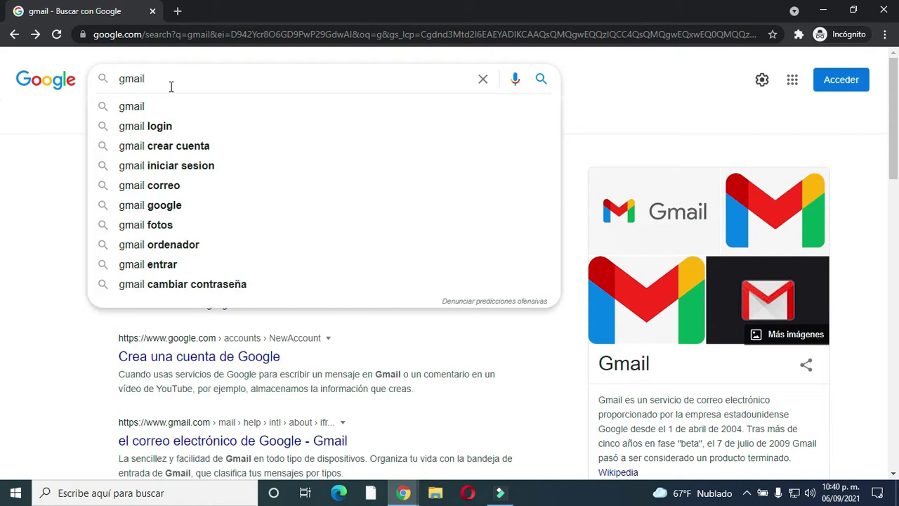
pyautogui.press('Return')
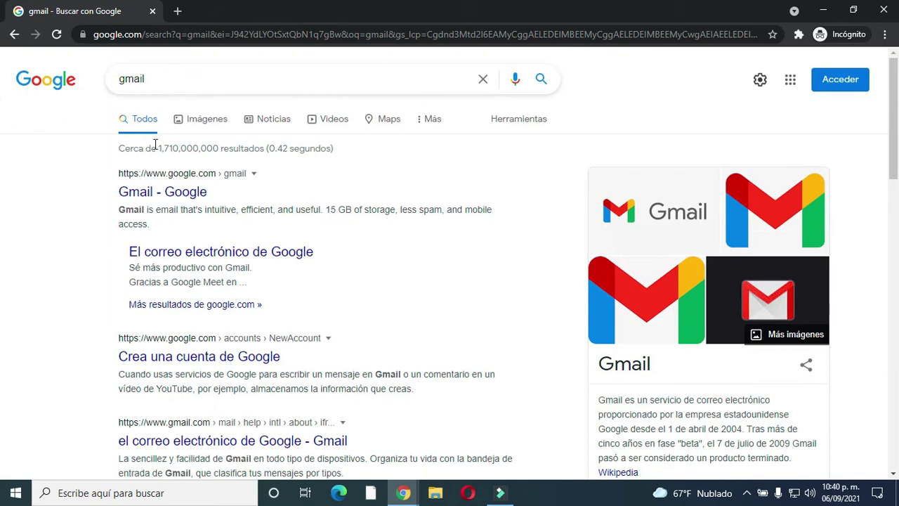
pyautogui.click(161, 196)
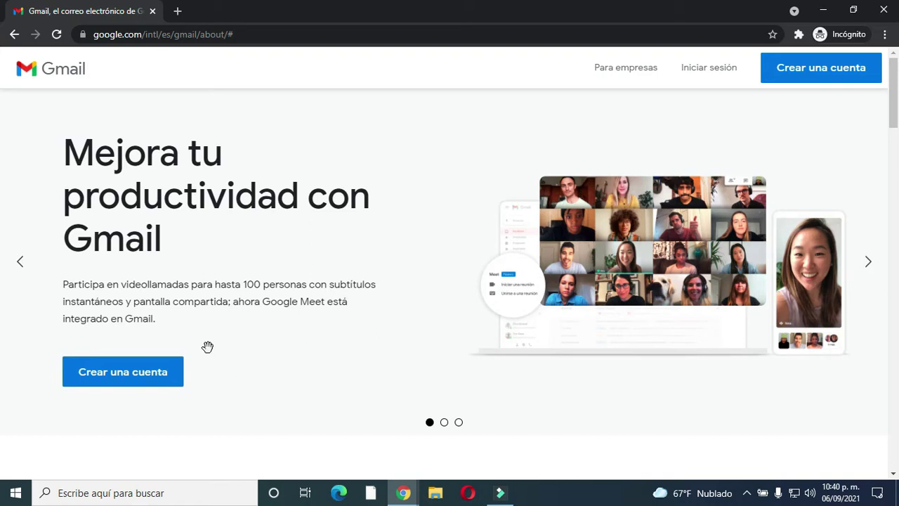
pyautogui.scroll(-3, 320, 373)
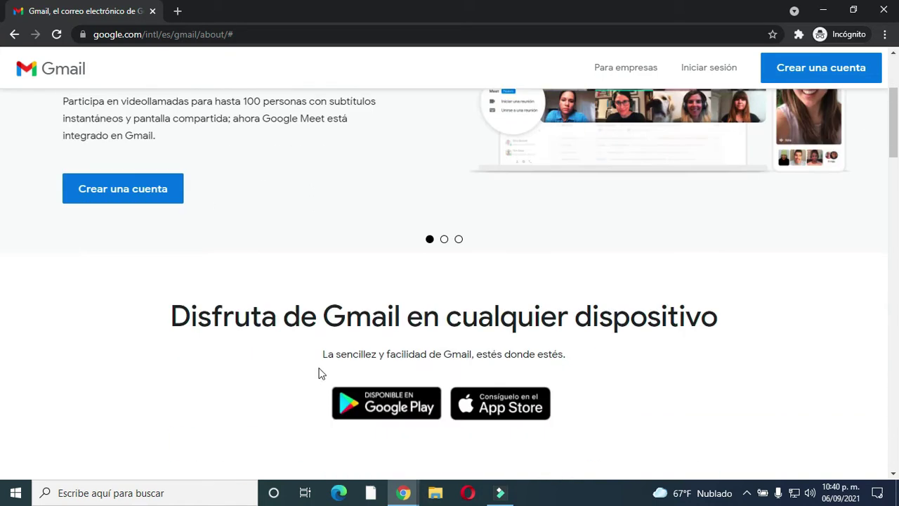
pyautogui.scroll(3, 320, 373)
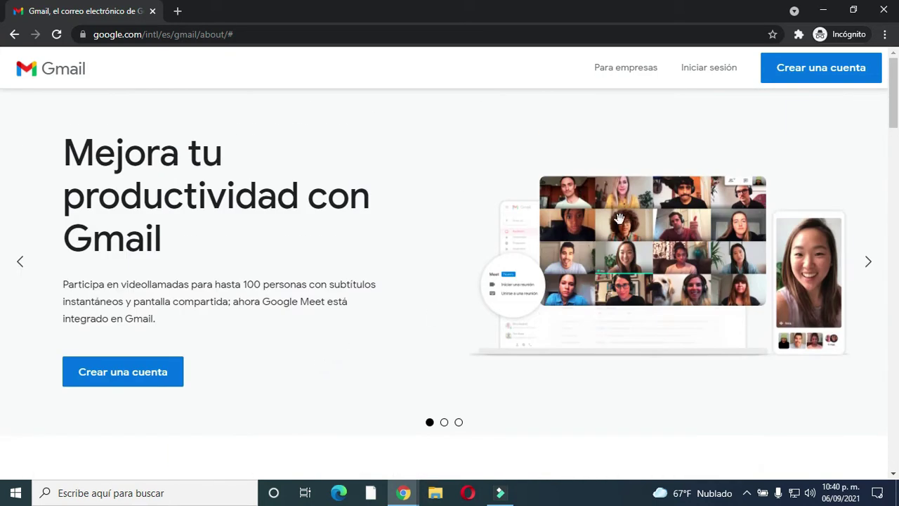
pyautogui.click(708, 69)
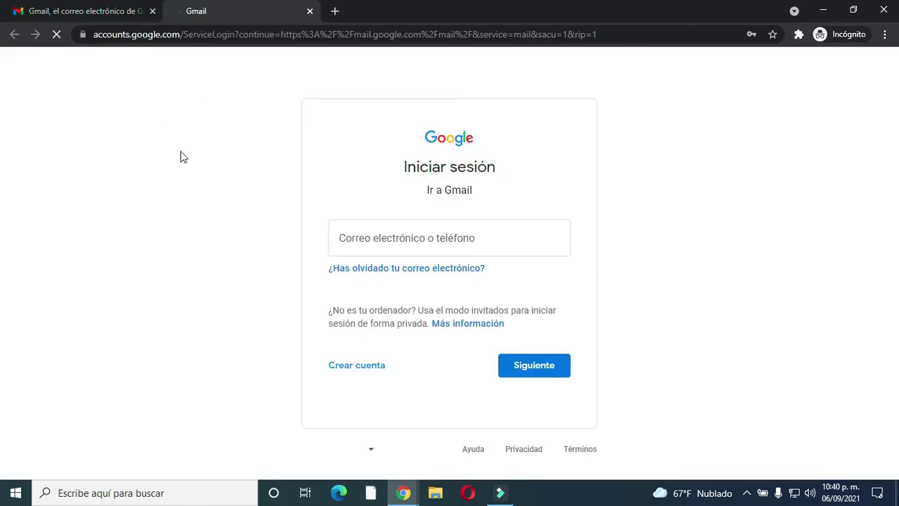
# Step: Switch the Google sign-in page to Français (France) and start creating a new account
pyautogui.click(372, 449)
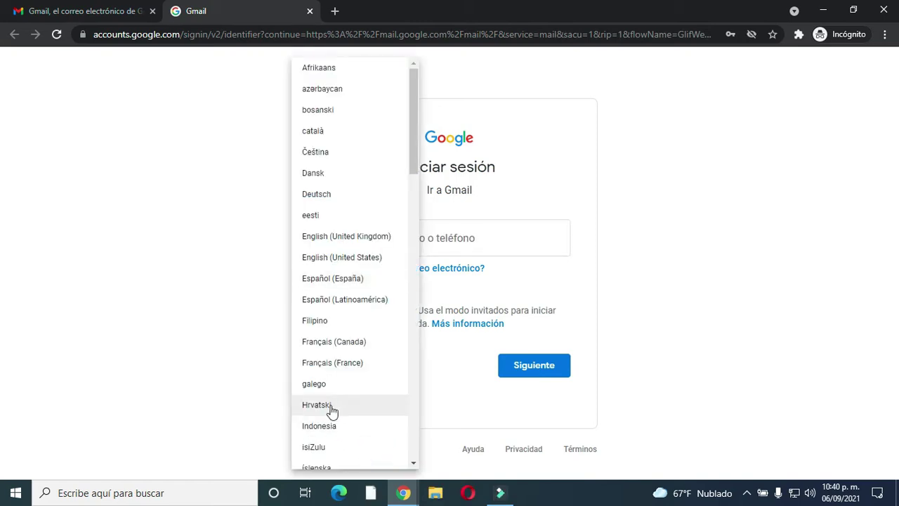
pyautogui.click(333, 365)
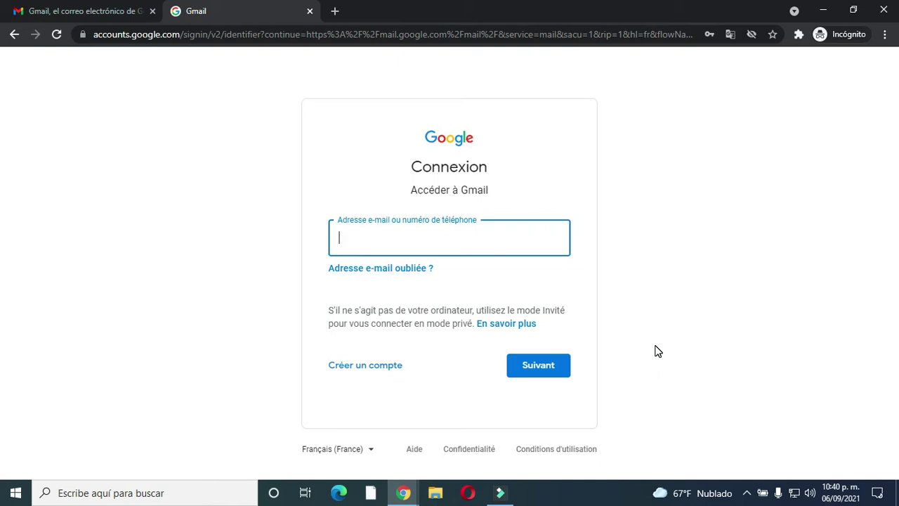
pyautogui.click(16, 37)
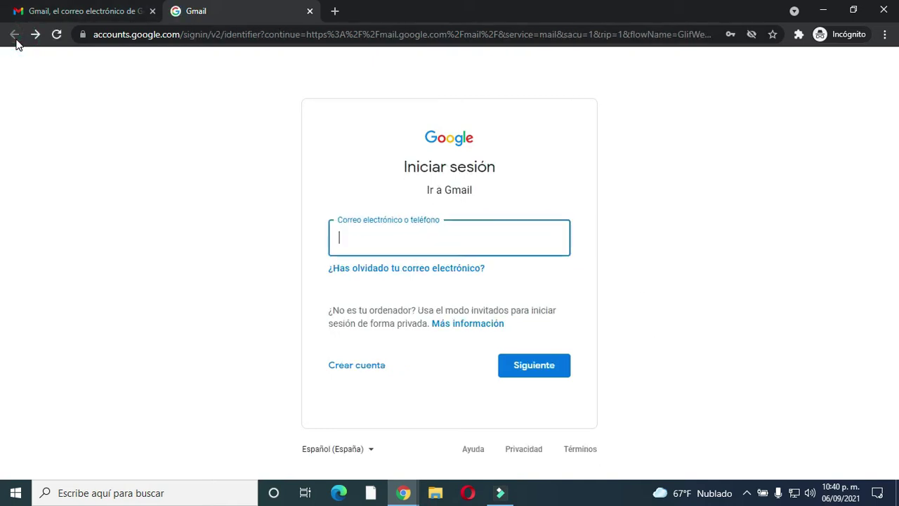
pyautogui.click(36, 34)
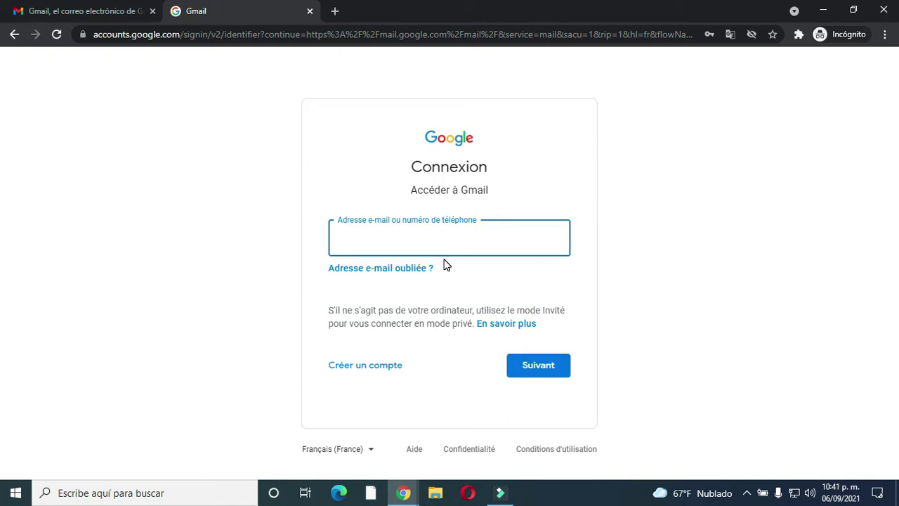
pyautogui.click(369, 370)
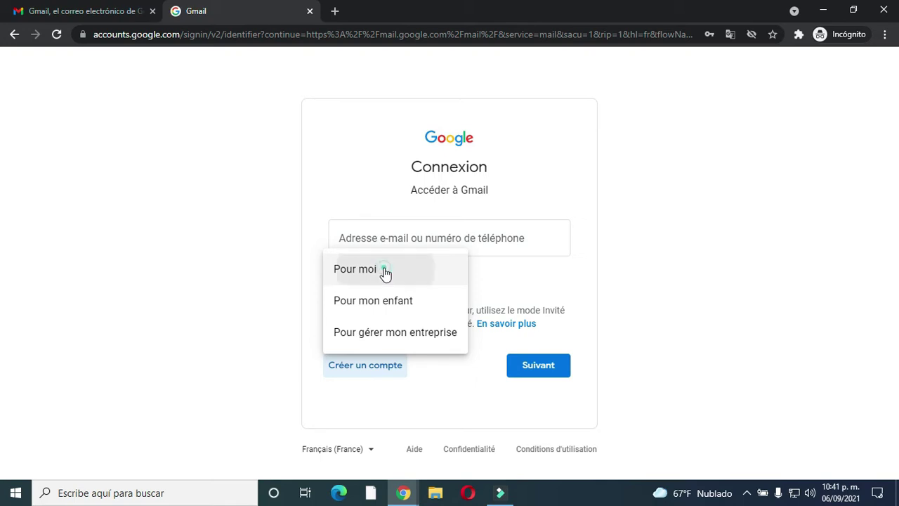
# Step: Choose 'Pour moi' and enter the user's first name in Prénom and last name in Nom
pyautogui.click(385, 273)
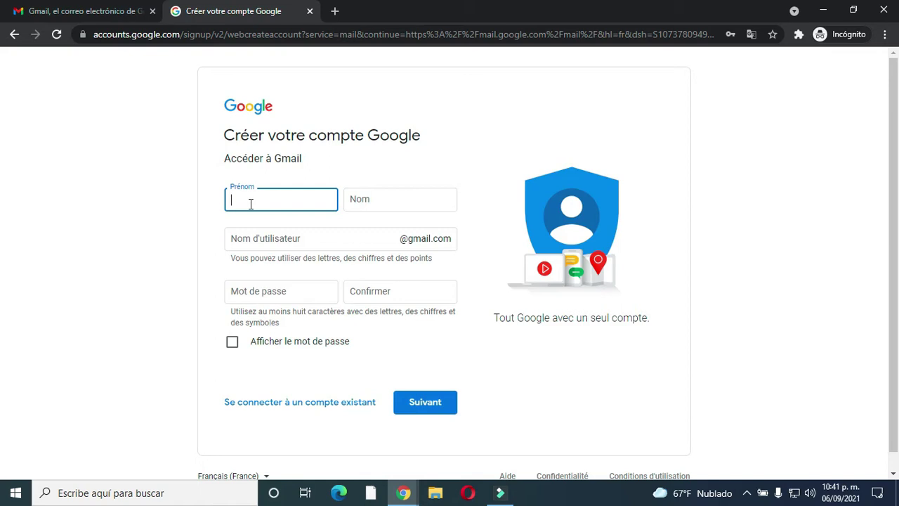
pyautogui.click(389, 202)
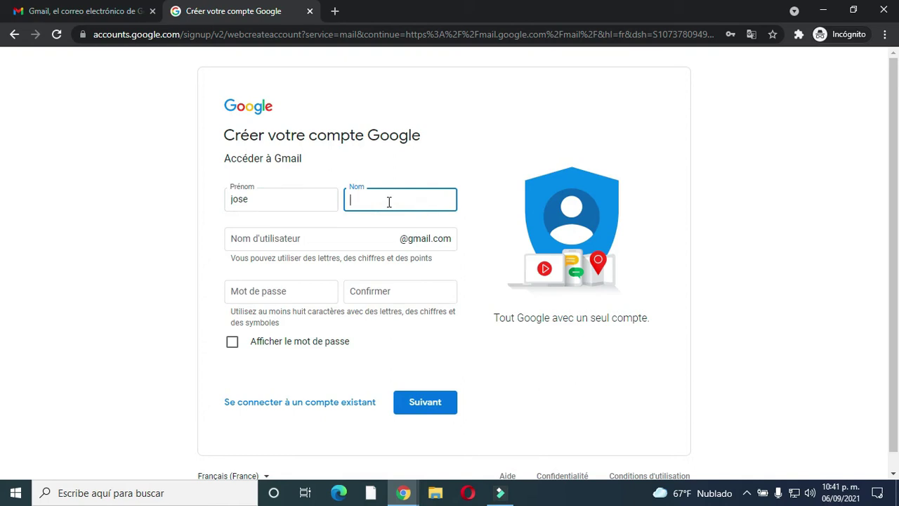
pyautogui.write('exil')
pyautogui.press('BackSpace')
pyautogui.press('BackSpace')
pyautogui.press('BackSpace')
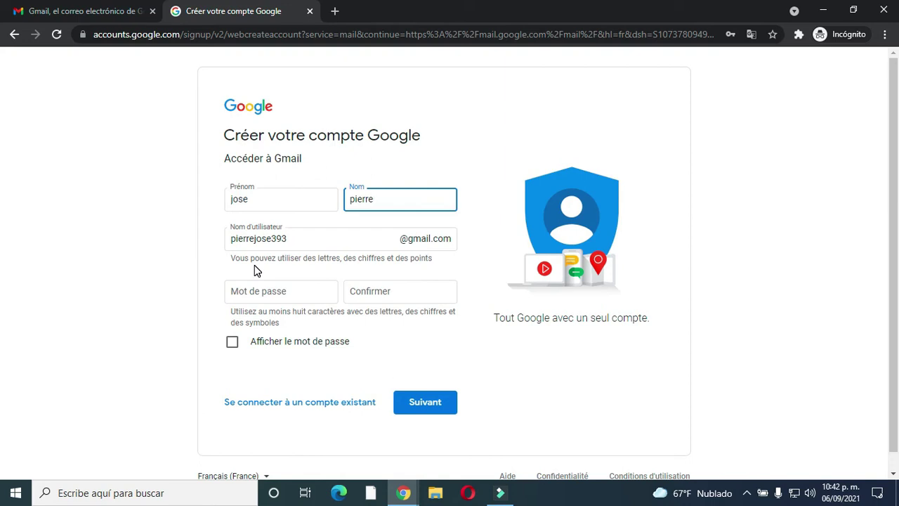
# Step: Change the suggested username's trailing digits until the 'déjà utilisé' warning clears
pyautogui.click(291, 239)
pyautogui.press('BackSpace')
pyautogui.press('BackSpace')
pyautogui.press('BackSpace')
pyautogui.press('BackSpace')
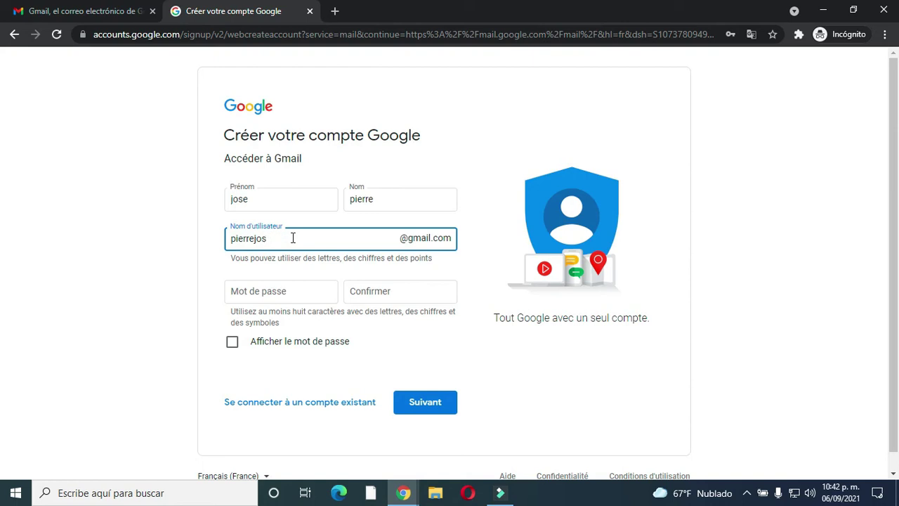
pyautogui.write('e19')
pyautogui.click(291, 292)
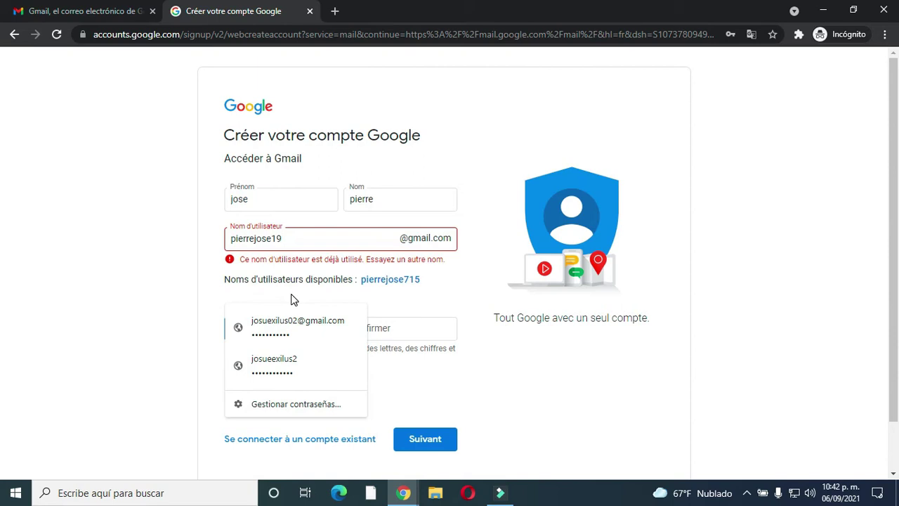
pyautogui.click(293, 239)
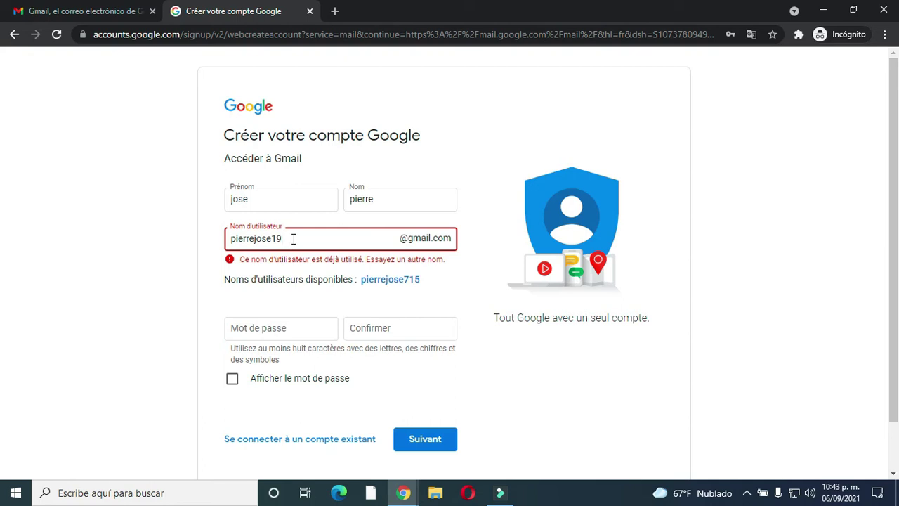
pyautogui.write('9')
pyautogui.click(333, 279)
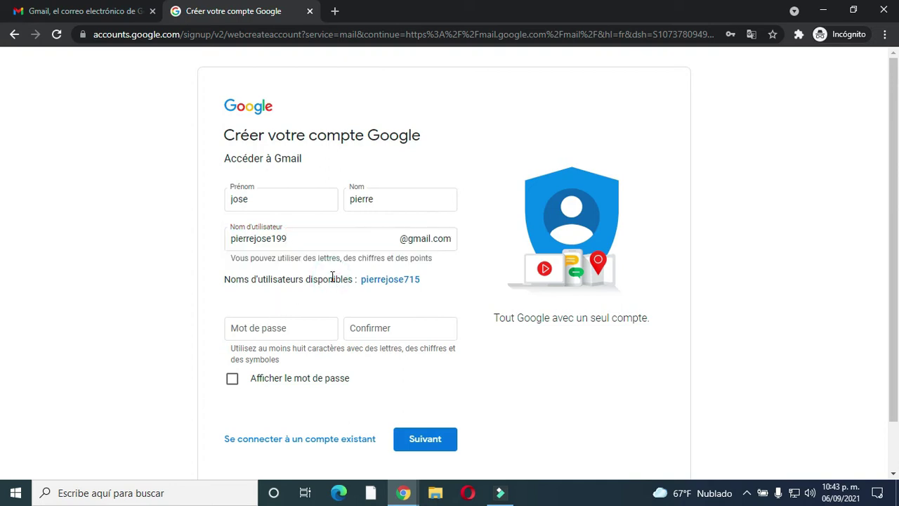
pyautogui.click(435, 299)
pyautogui.click(314, 325)
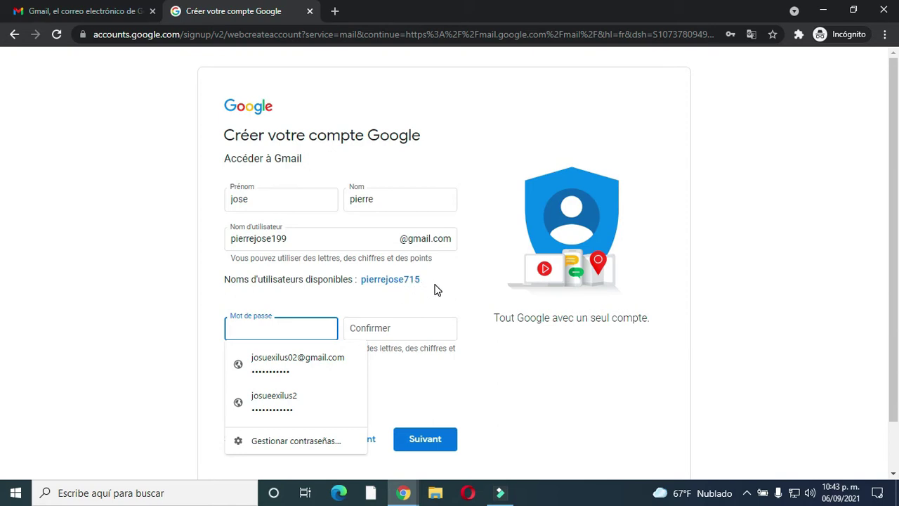
# Step: Review the revised username, then return to the still-empty Mot de passe field
pyautogui.click(305, 240)
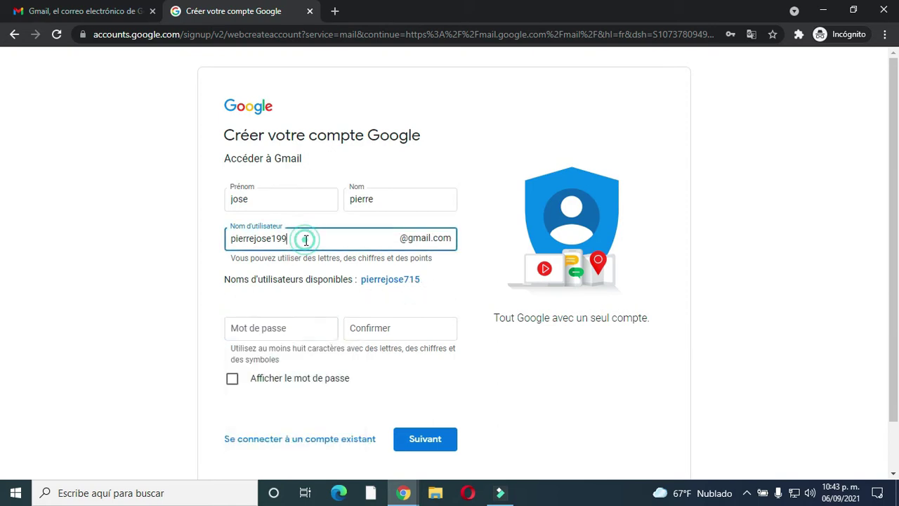
pyautogui.click(295, 328)
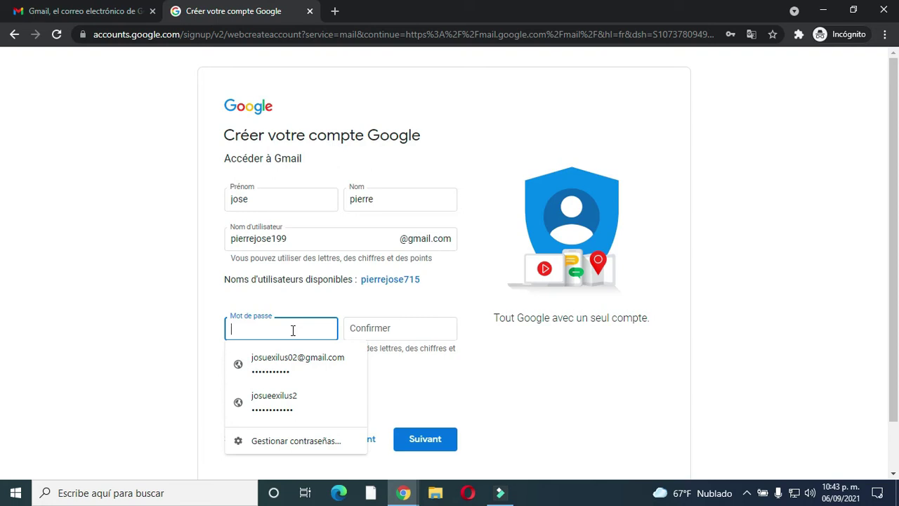
pyautogui.write('p')
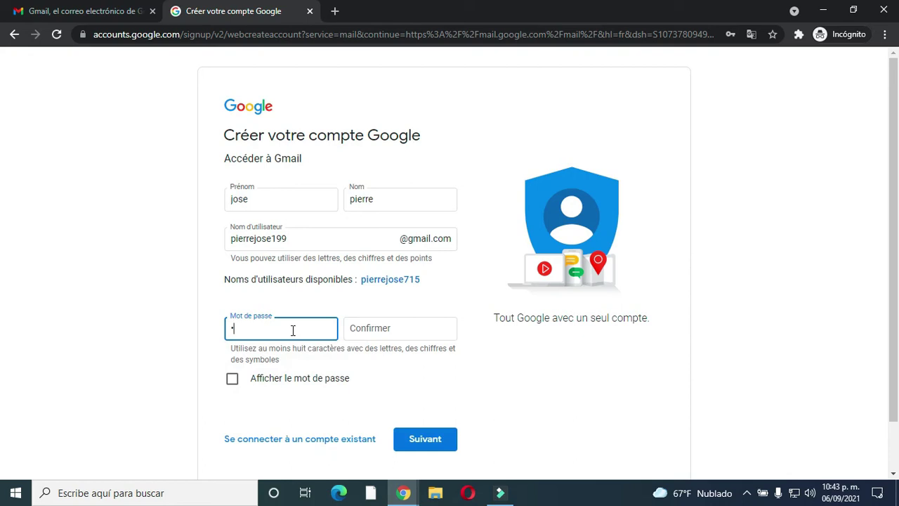
pyautogui.press('BackSpace')
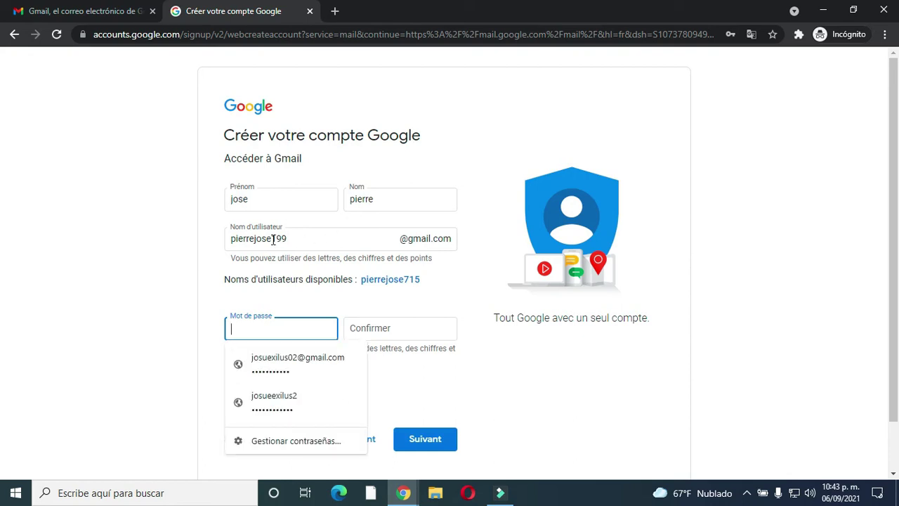
pyautogui.moveTo(285, 238); pyautogui.dragTo(235, 239)
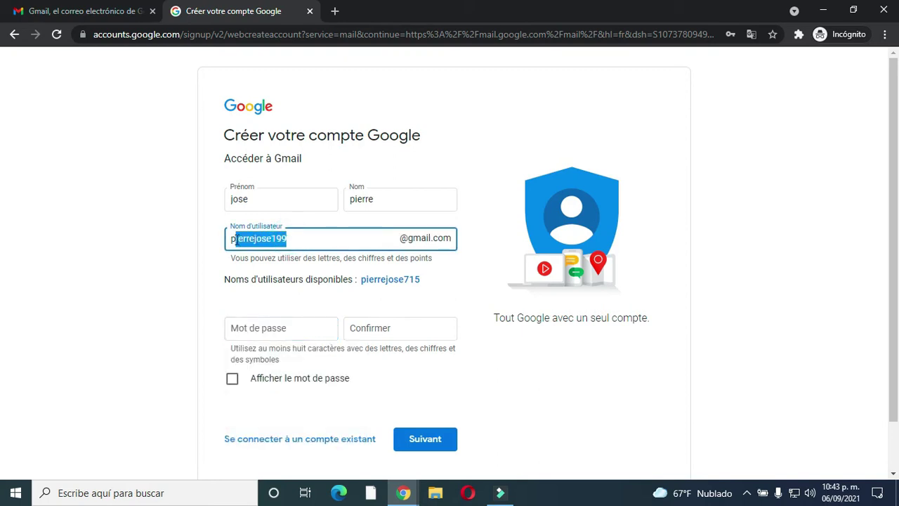
pyautogui.click(299, 242)
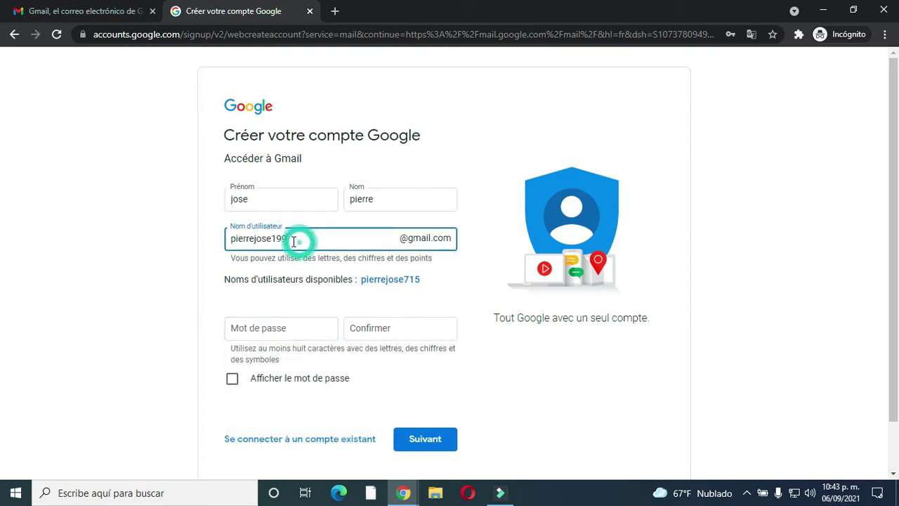
pyautogui.moveTo(294, 238); pyautogui.dragTo(231, 238)
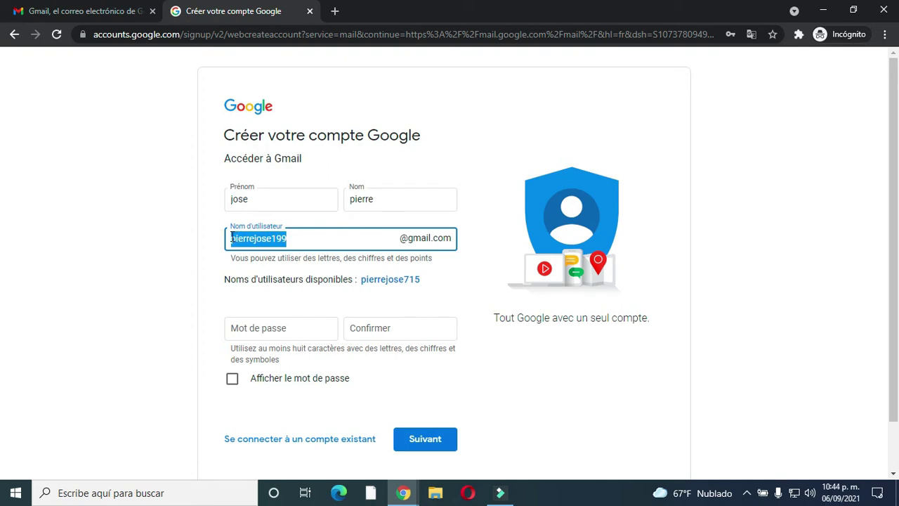
pyautogui.click(264, 332)
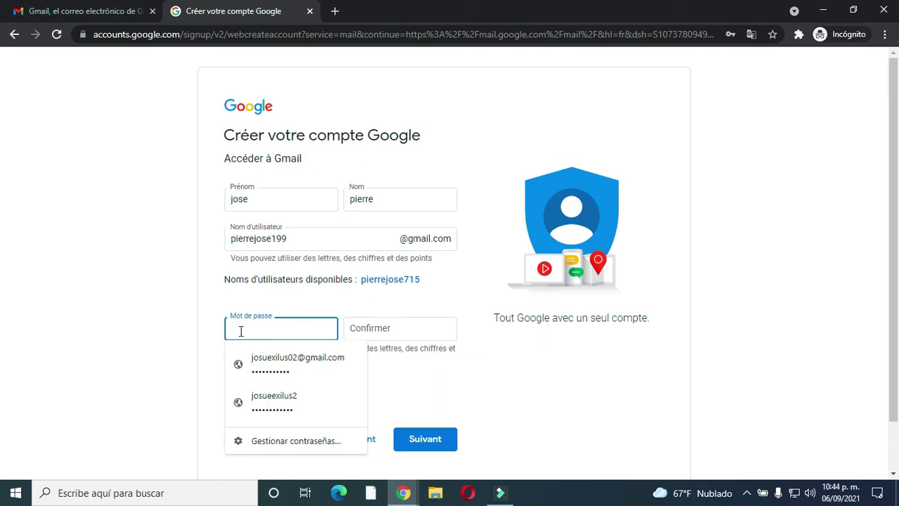
# Step: Enter the account password, show it as plain text, repeat it in Confirmer, and submit
pyautogui.write('•••')
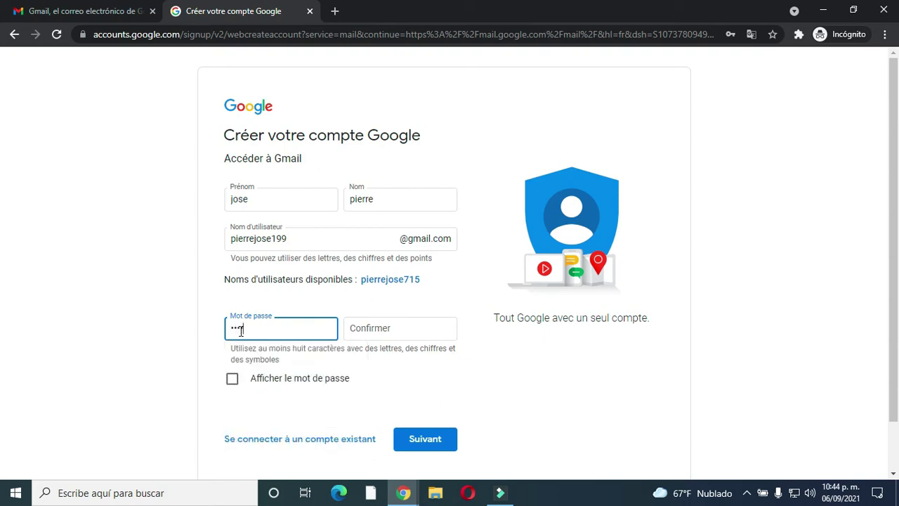
pyautogui.write('•••••')
pyautogui.click(231, 378)
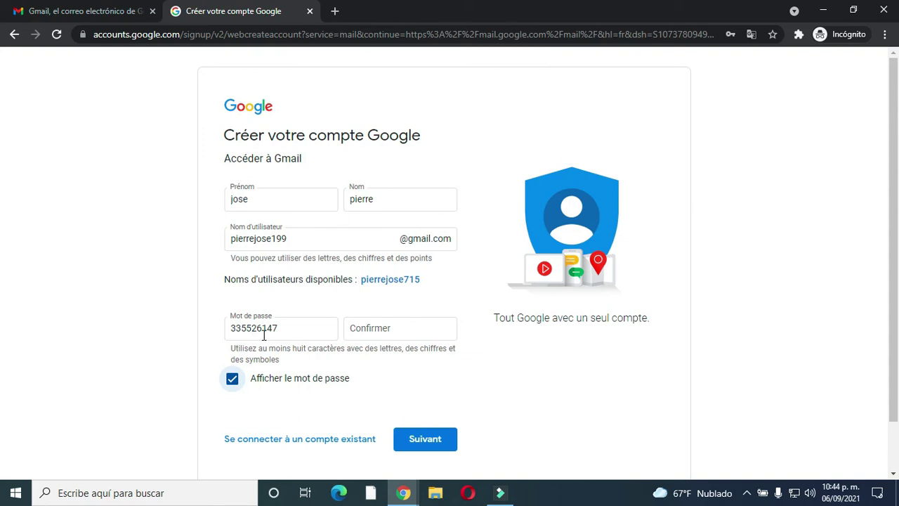
pyautogui.click(379, 331)
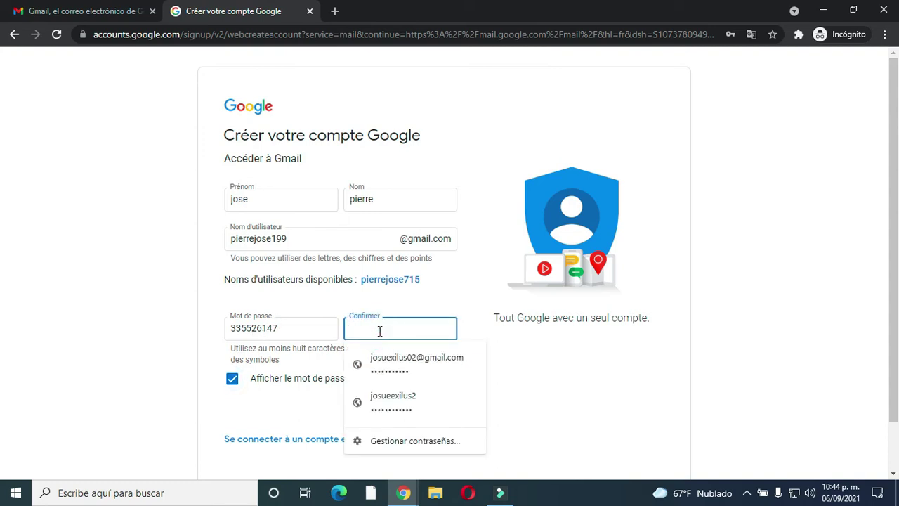
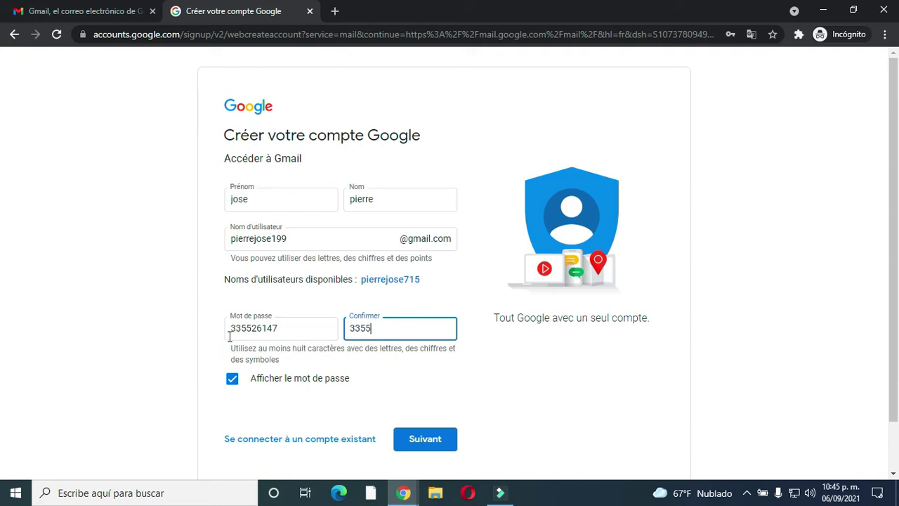
pyautogui.scroll(-1, 352, 380)
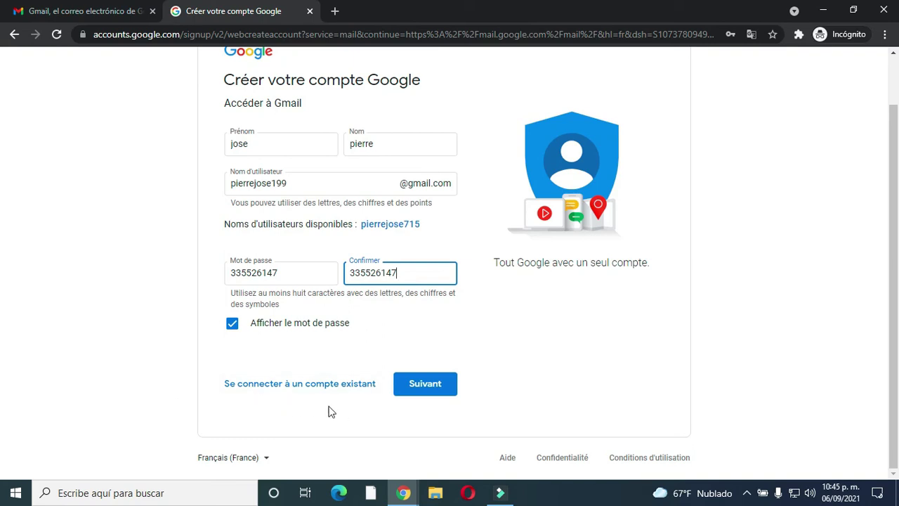
pyautogui.click(426, 383)
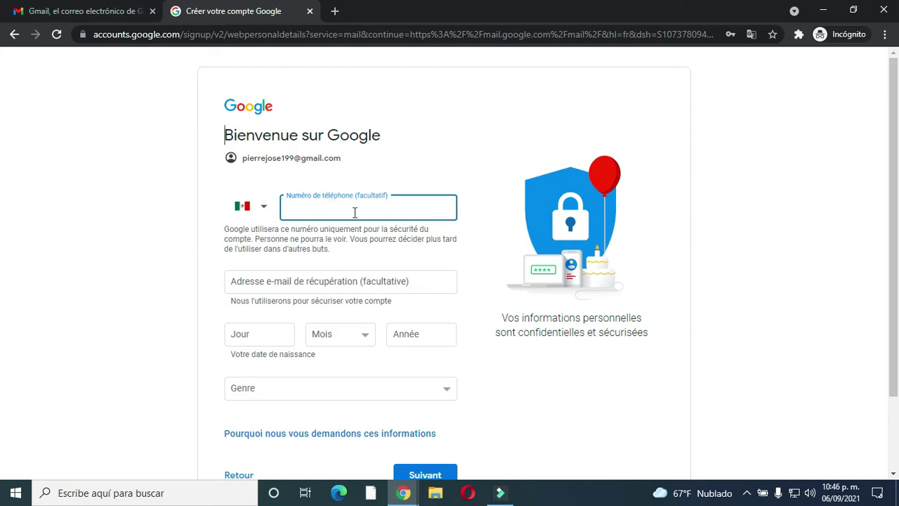
# Step: Browse the phone country-code list, leaving Mexique (+52) as the selected code
pyautogui.click(261, 210)
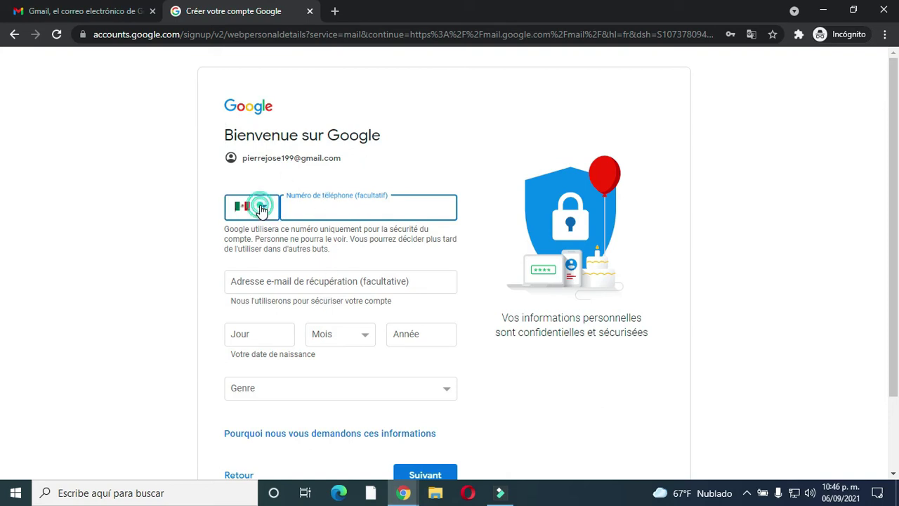
pyautogui.scroll(-4, 273, 302)
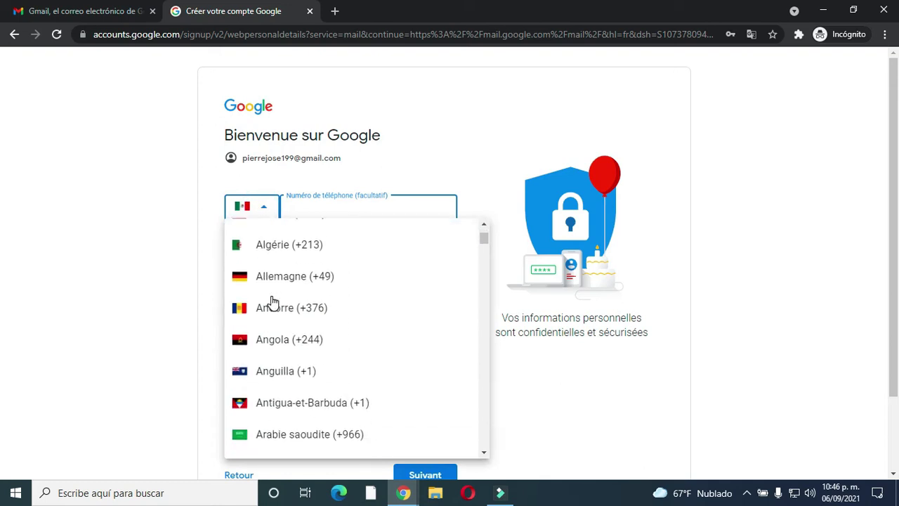
pyautogui.scroll(-6, 273, 302)
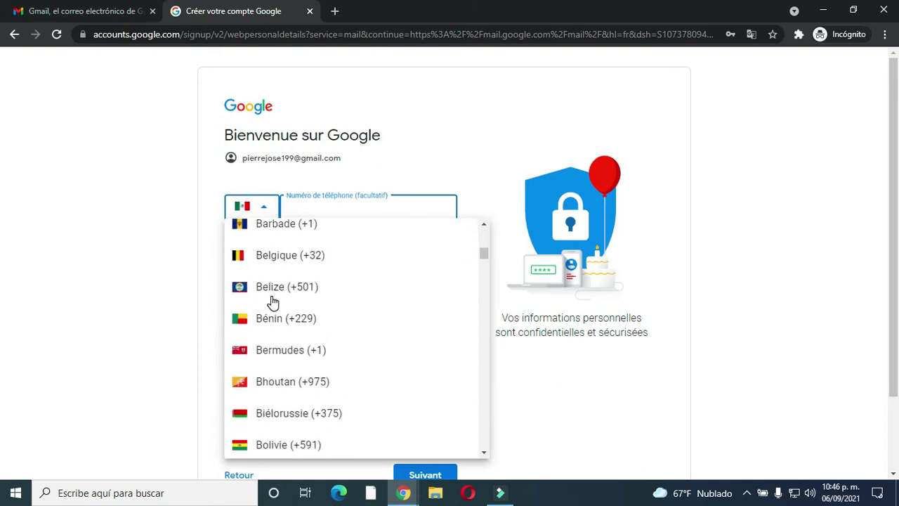
pyautogui.scroll(-8, 273, 302)
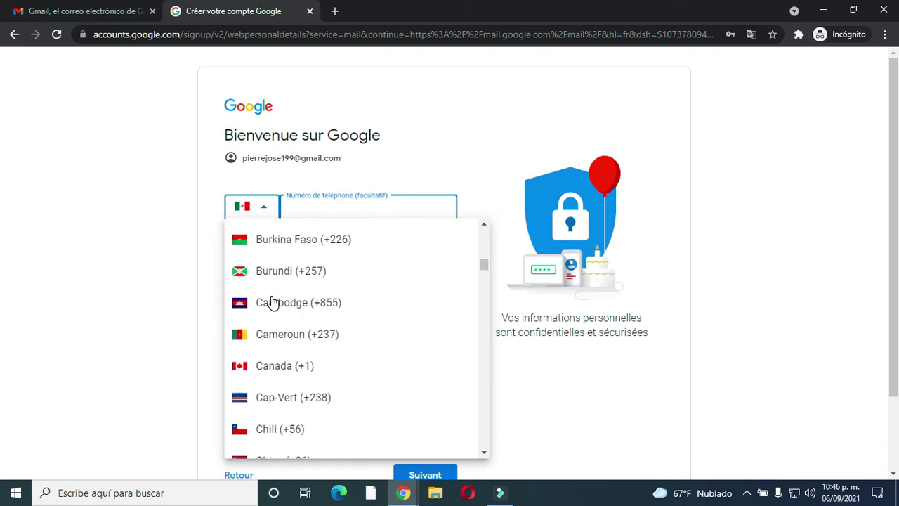
pyautogui.scroll(-5, 273, 302)
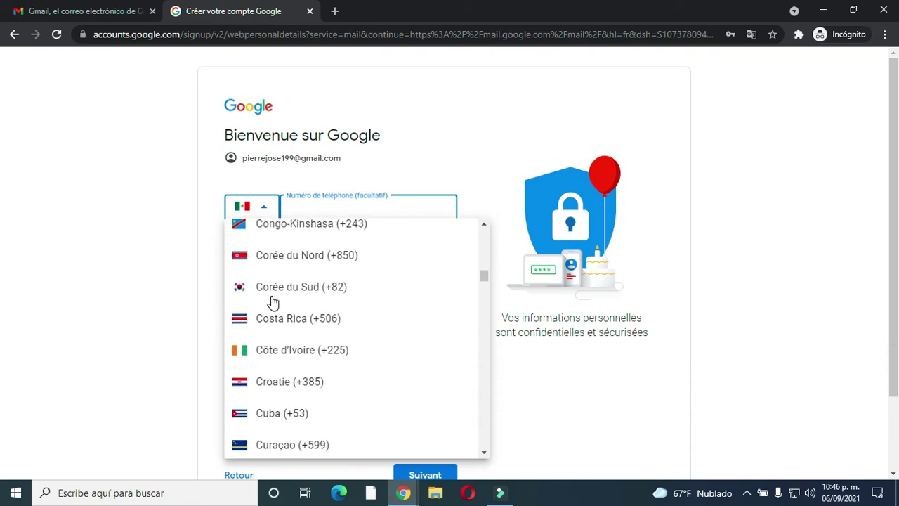
pyautogui.scroll(-5, 273, 302)
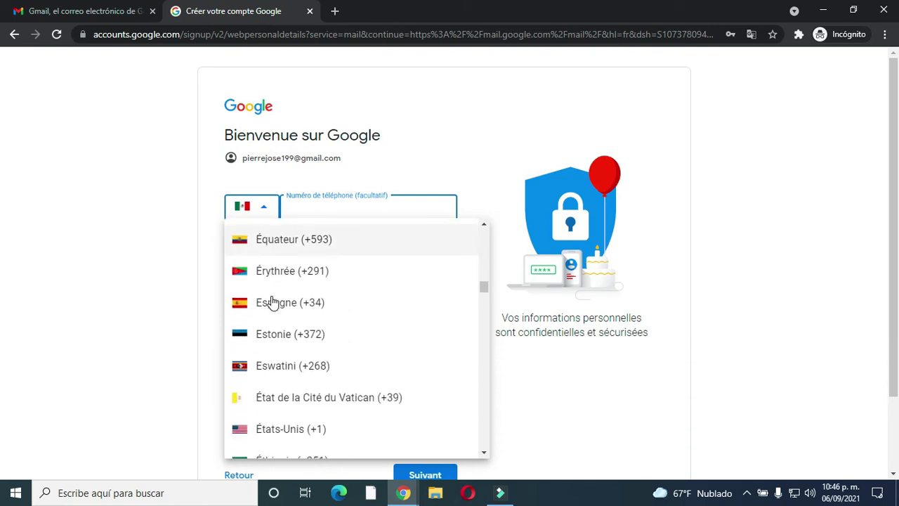
pyautogui.scroll(-2, 274, 302)
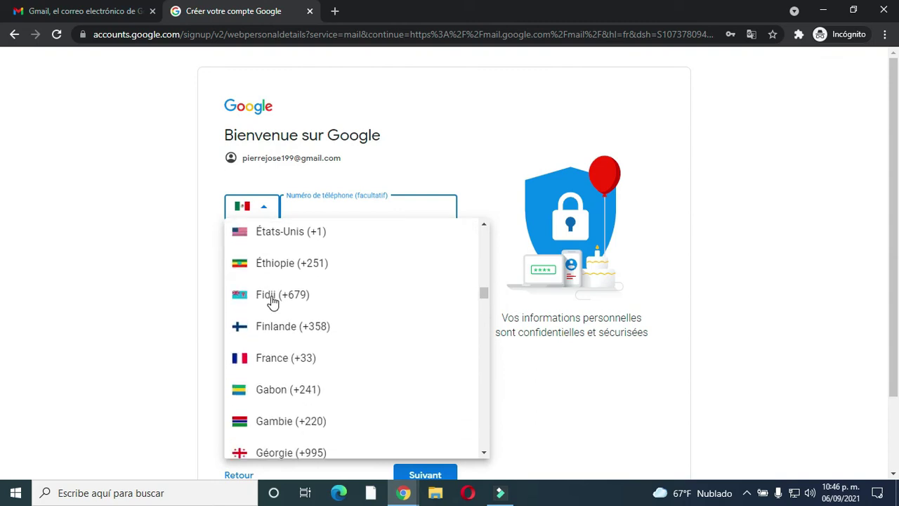
pyautogui.scroll(-3, 273, 302)
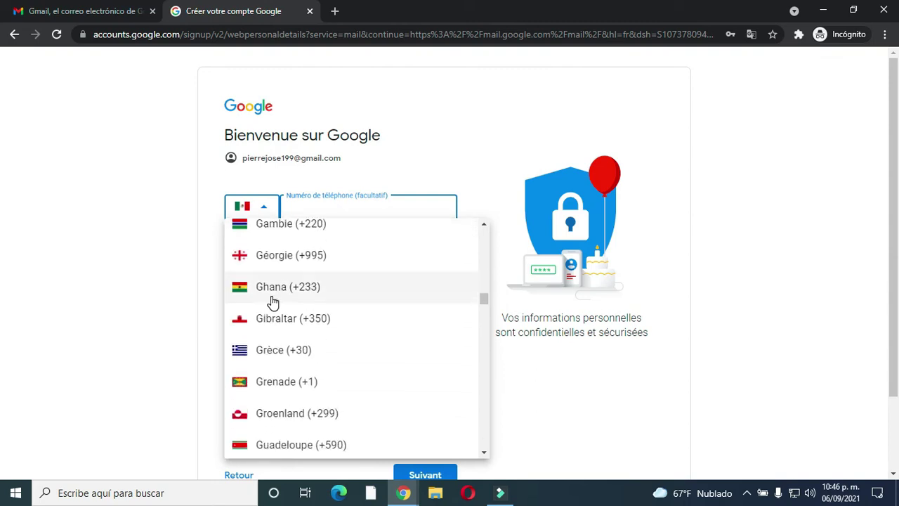
pyautogui.scroll(-2, 273, 302)
pyautogui.scroll(-2, 273, 302)
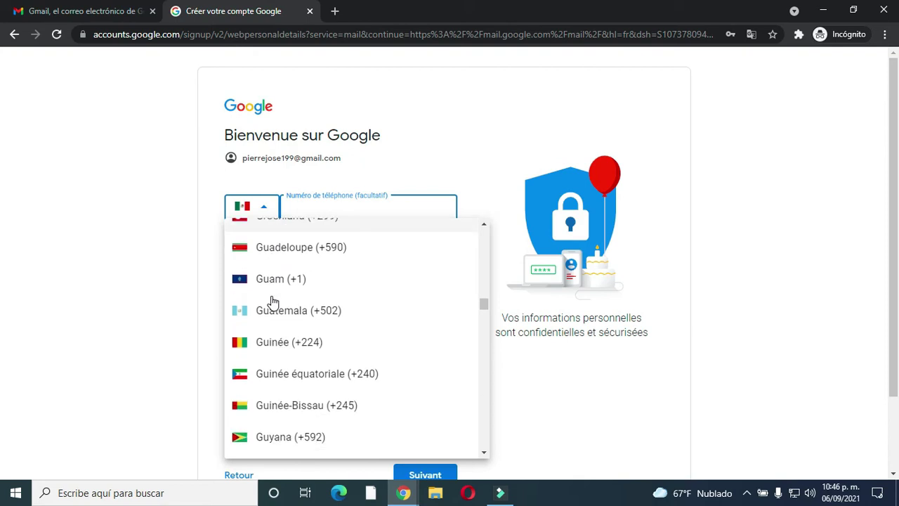
pyautogui.click(209, 191)
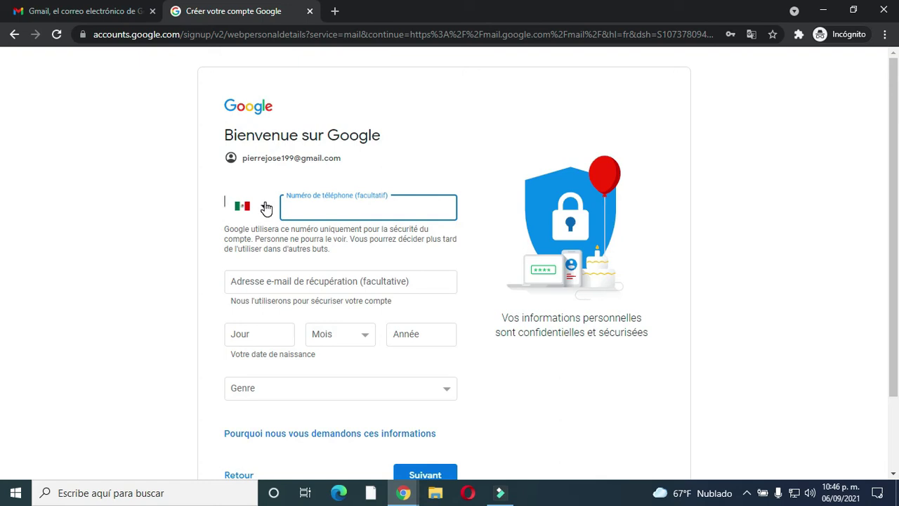
pyautogui.click(265, 208)
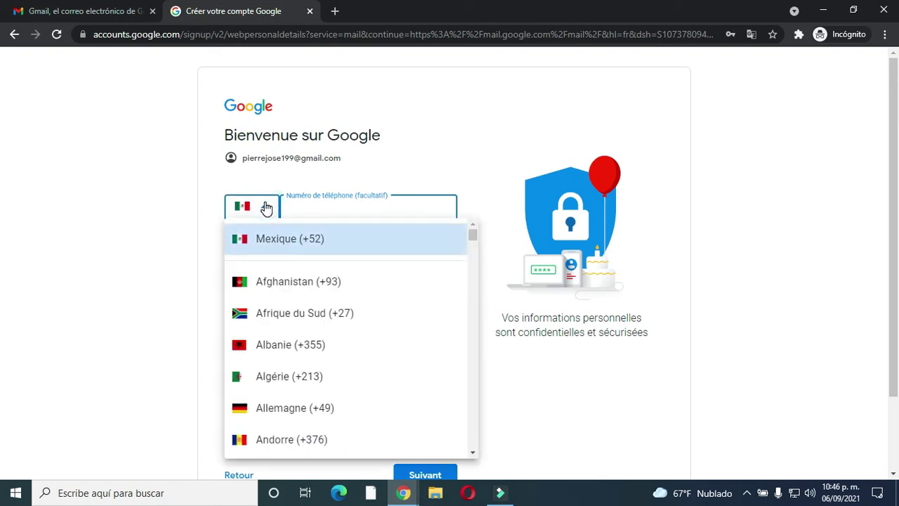
# Step: Scroll through the phone country-code list again, keeping Mexique (+52) set
pyautogui.scroll(-6, 271, 300)
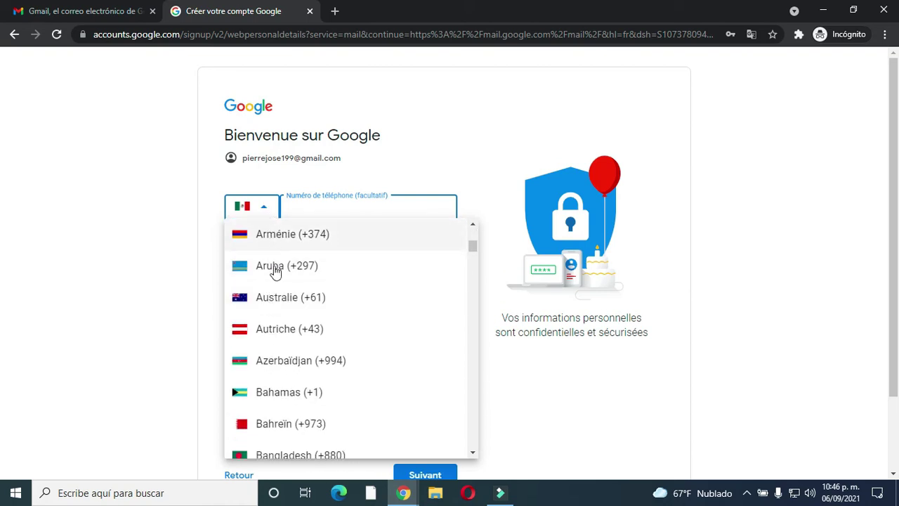
pyautogui.click(180, 206)
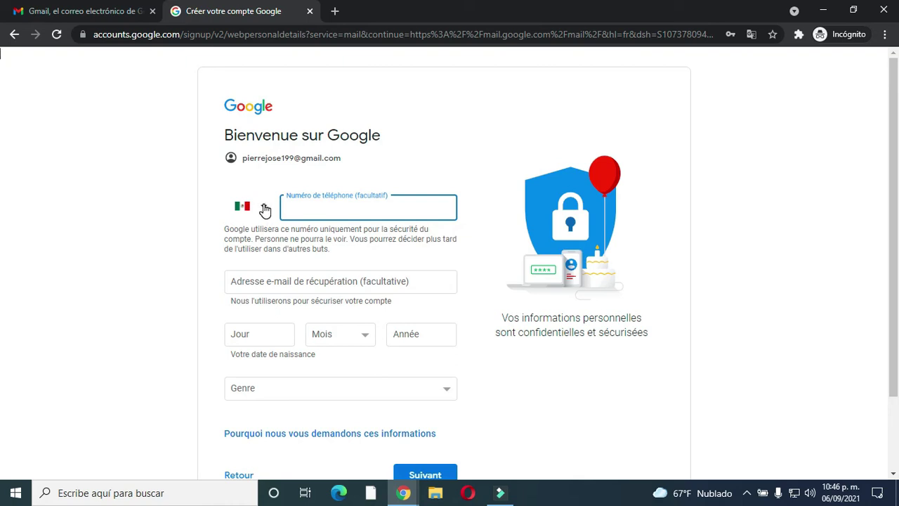
pyautogui.click(264, 210)
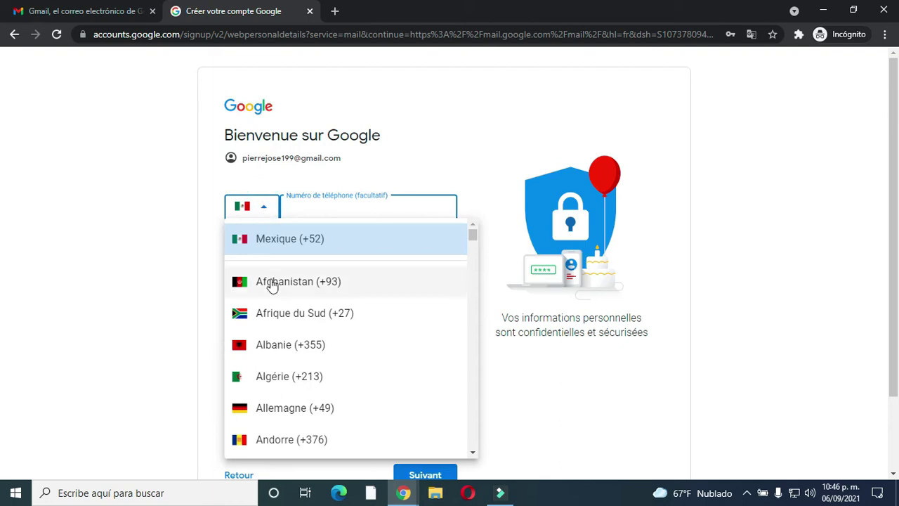
pyautogui.scroll(-4, 271, 286)
pyautogui.scroll(-9, 272, 286)
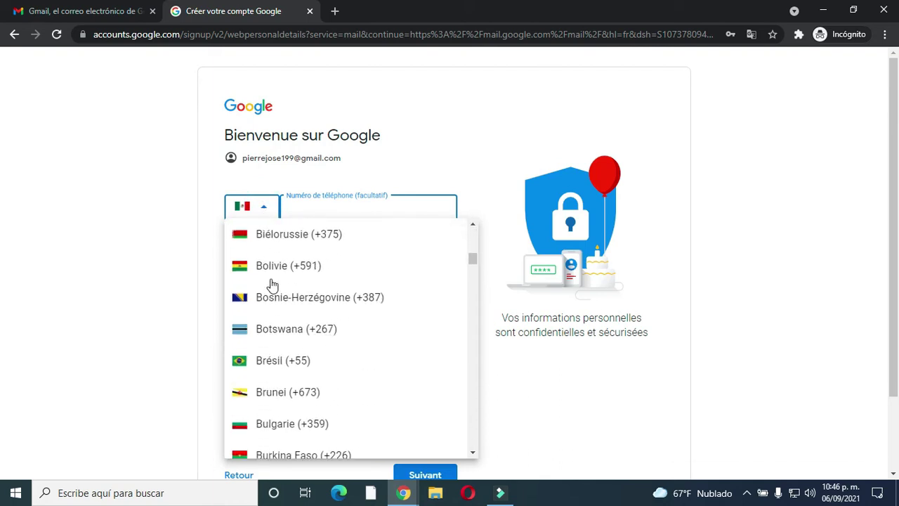
pyautogui.scroll(2, 272, 285)
pyautogui.scroll(11, 273, 285)
pyautogui.scroll(-15, 272, 285)
pyautogui.scroll(14, 266, 281)
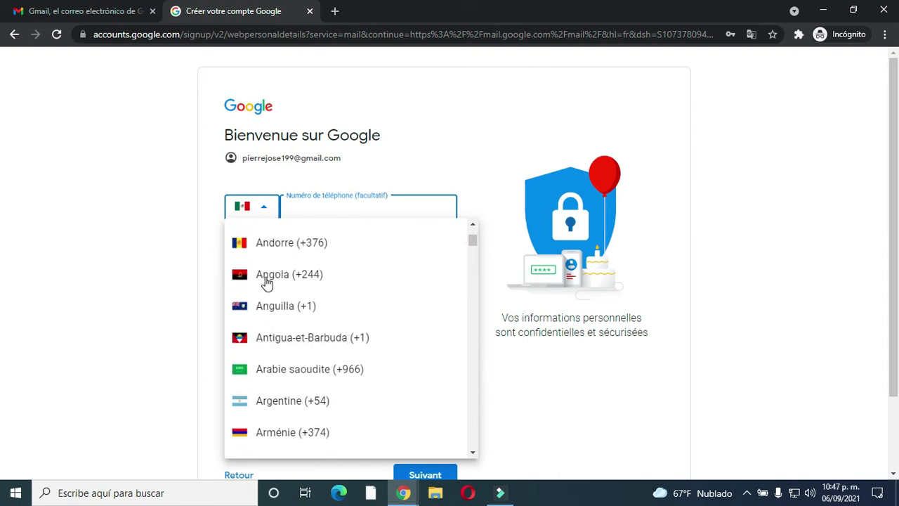
pyautogui.scroll(-6, 264, 281)
pyautogui.scroll(-20, 265, 283)
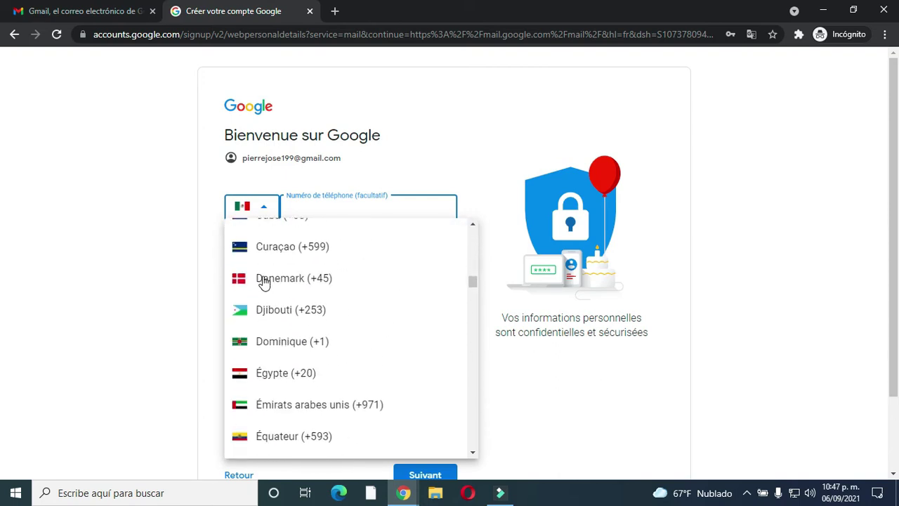
pyautogui.scroll(-20, 264, 282)
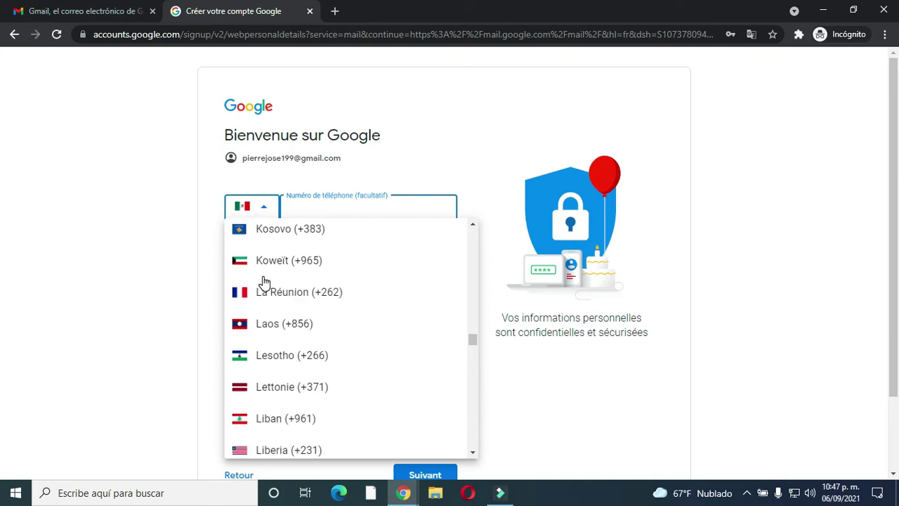
pyautogui.scroll(-17, 264, 281)
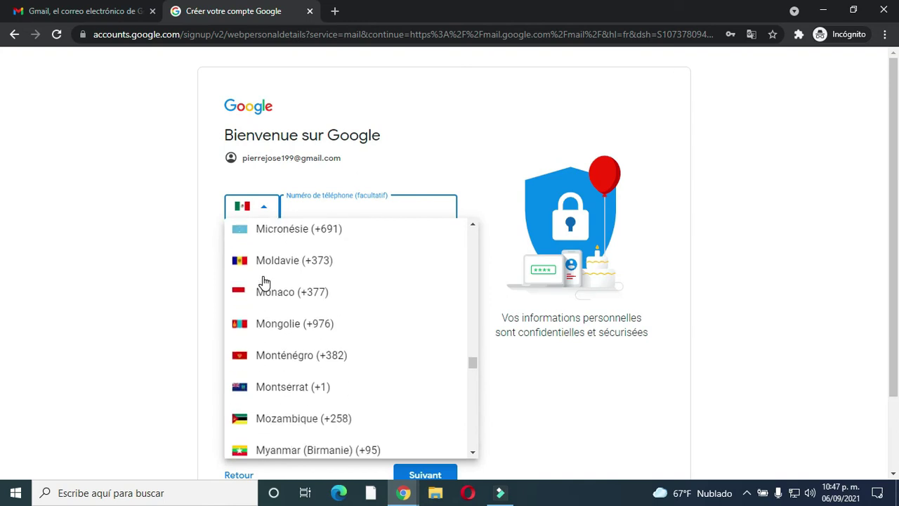